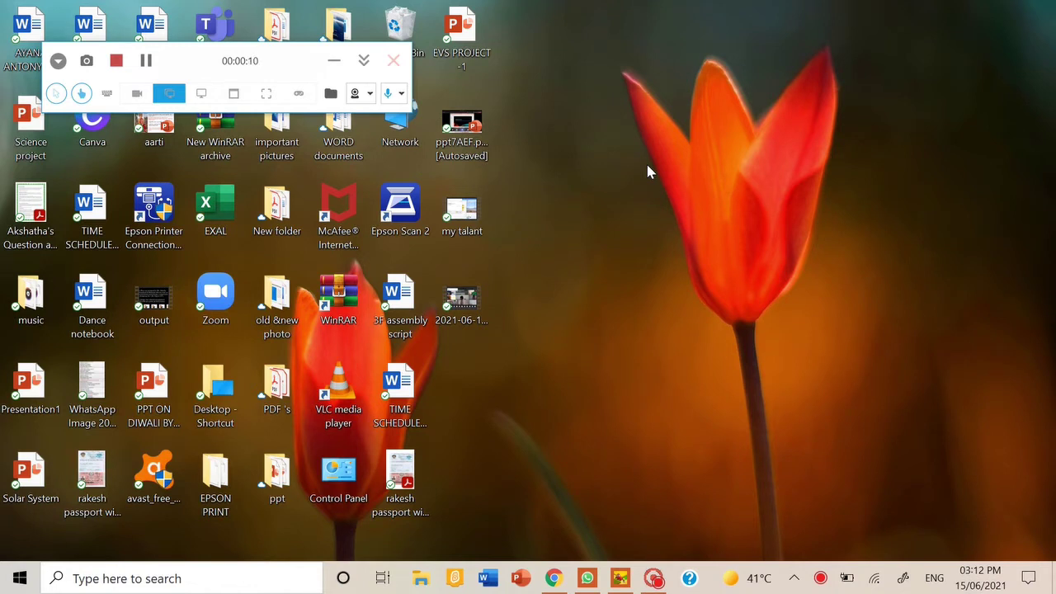
Step: Launch 3D Viewer through the Windows search, dismiss its welcome screen and look over the bee model
click(646, 161)
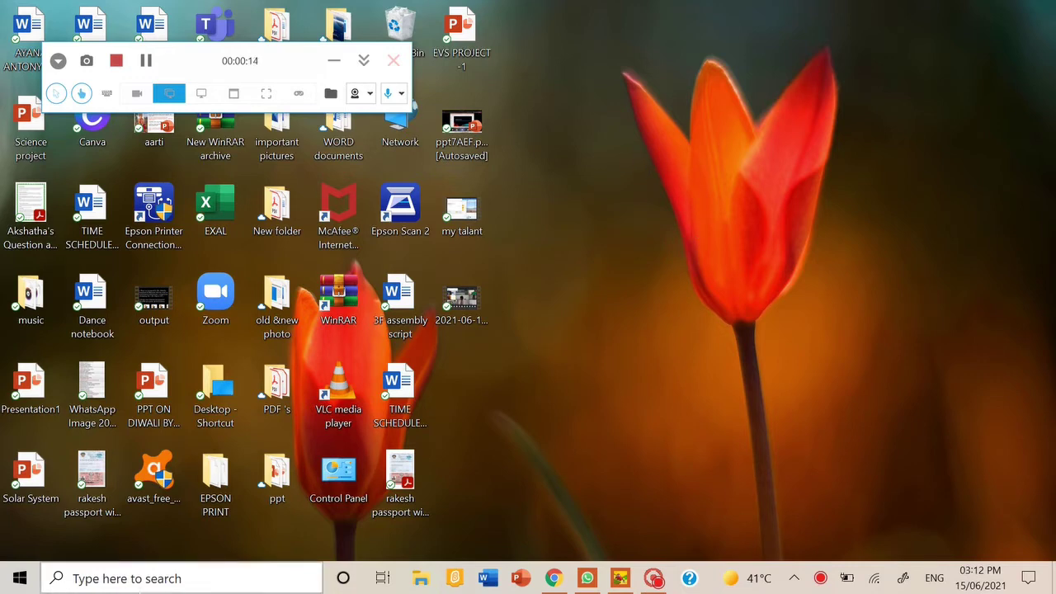
click(121, 580)
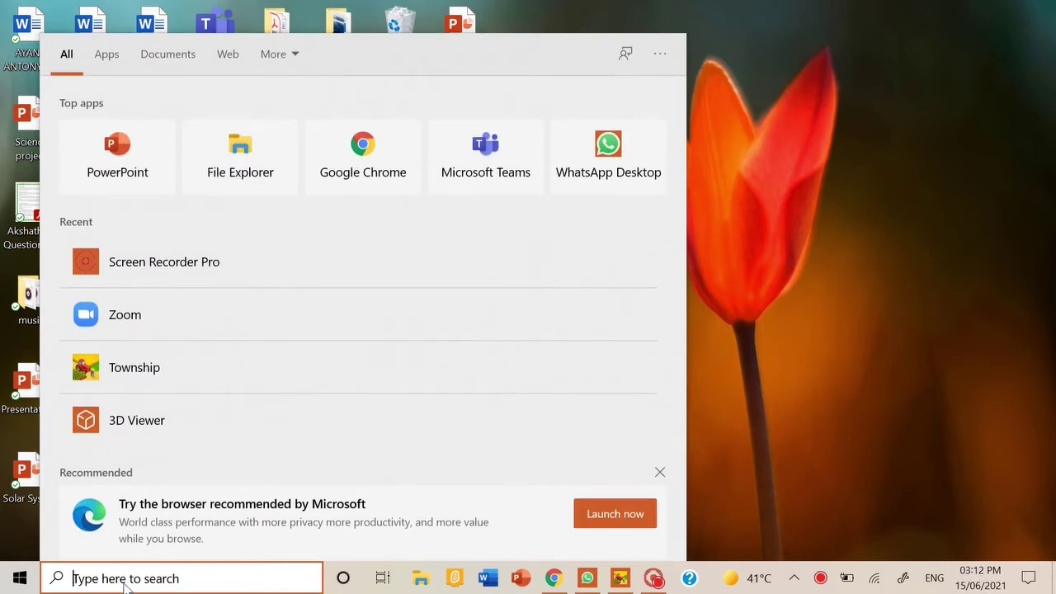
text(3D)
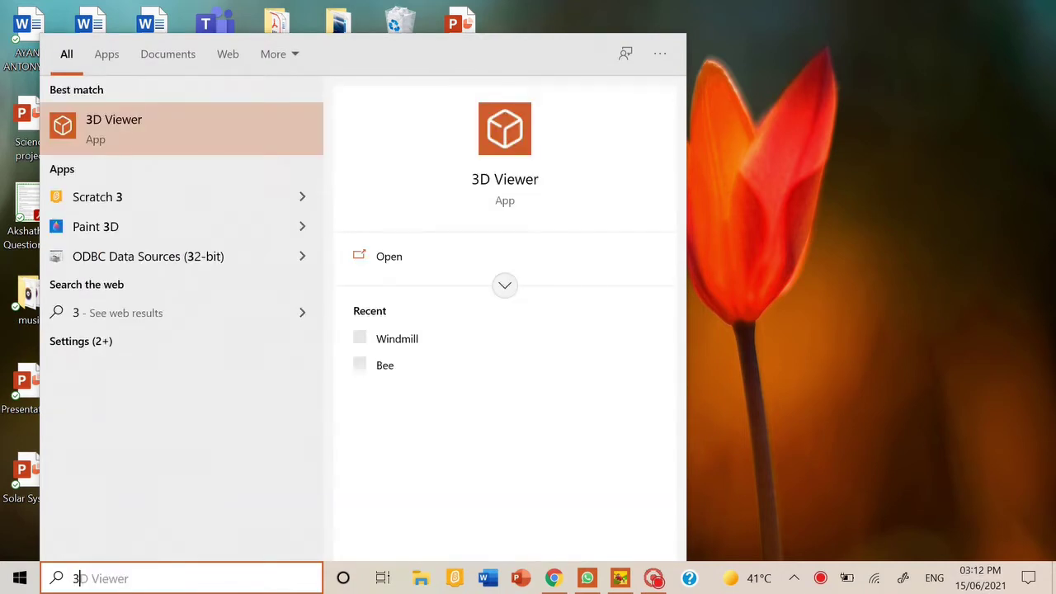
click(157, 132)
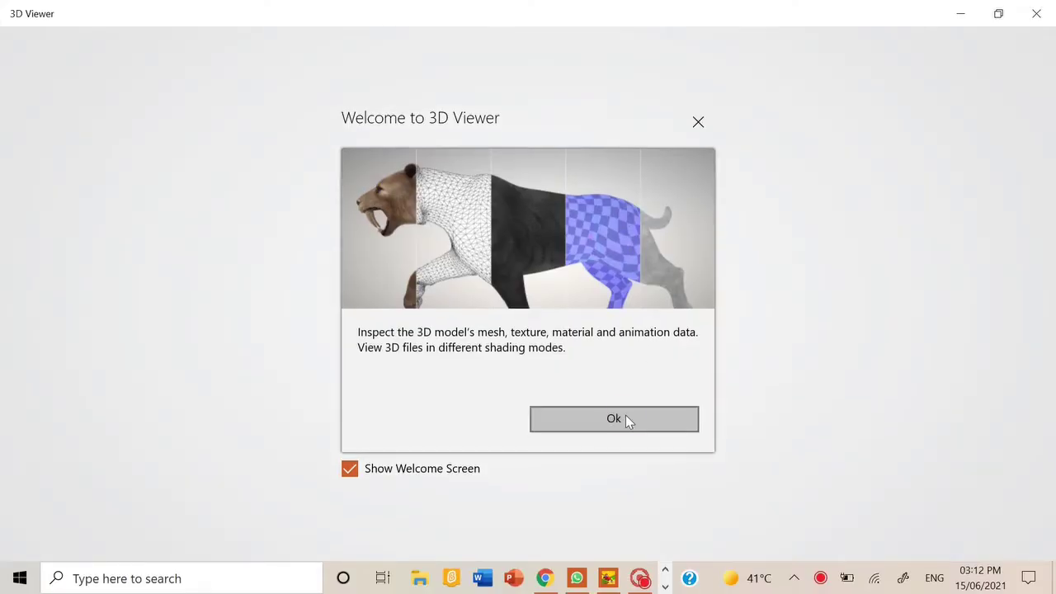
click(624, 417)
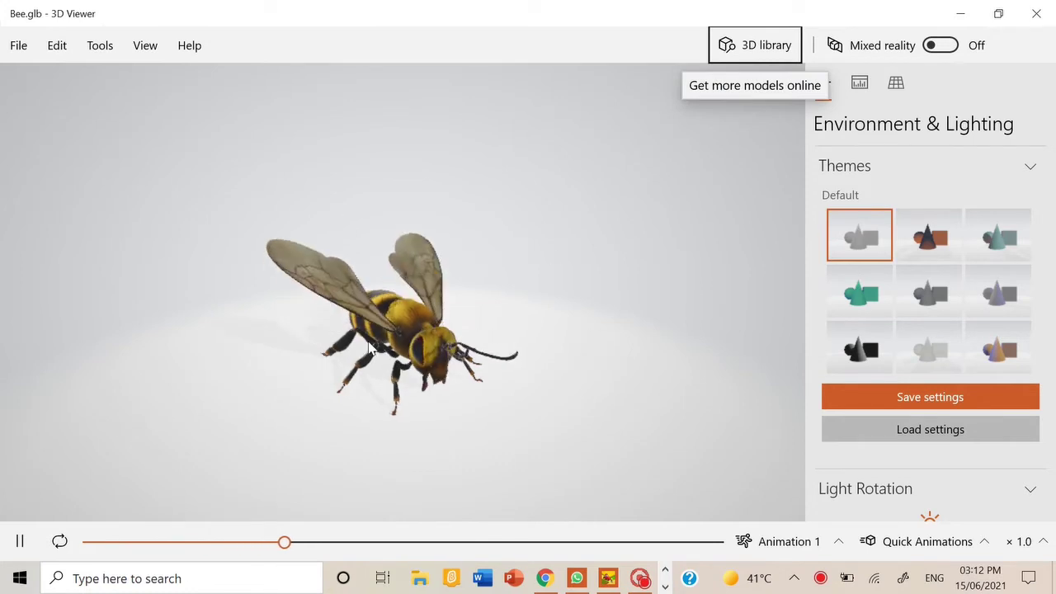
drag(554, 256, 374, 350)
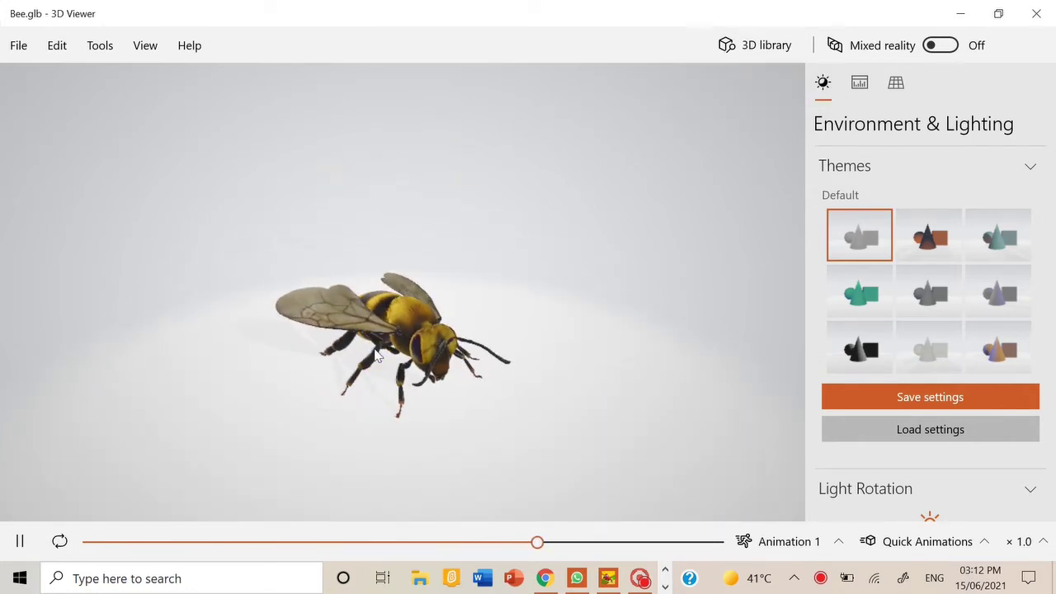
Step: Browse the online 3D library and load the Monarch butterfly model from the Animals & Insects category
click(754, 51)
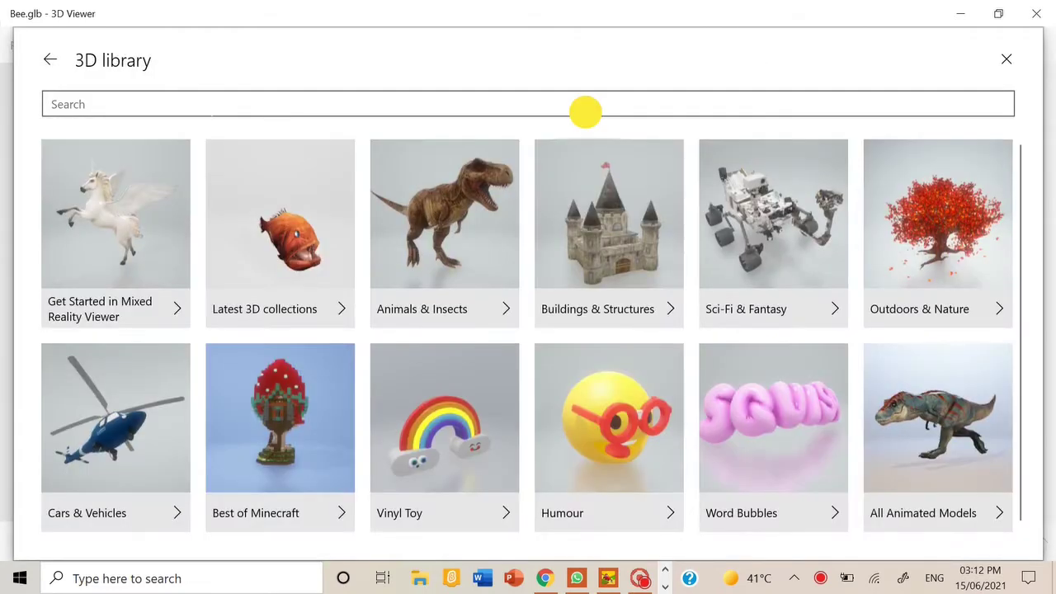
click(585, 107)
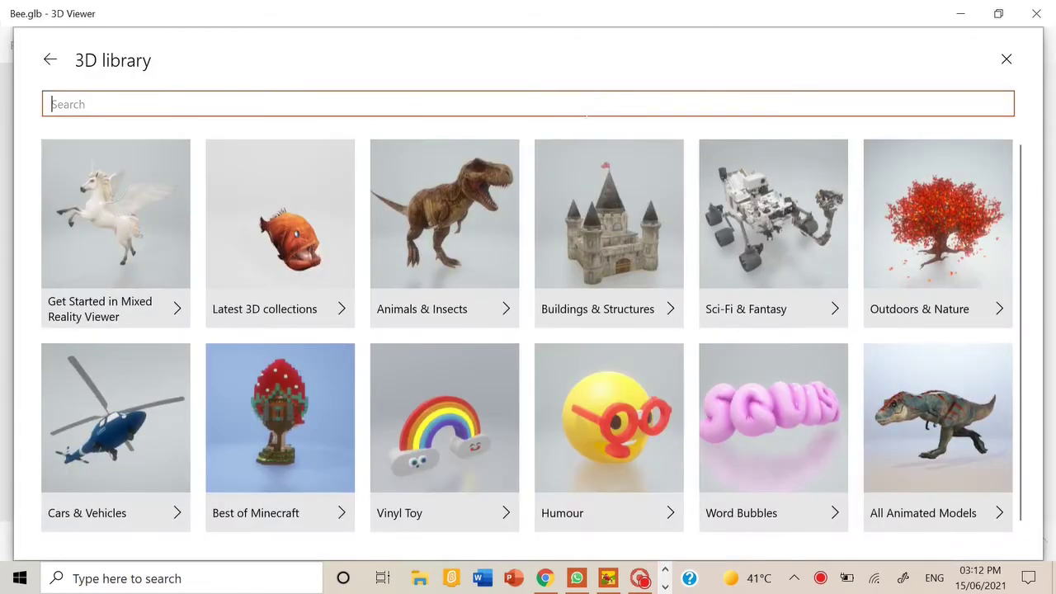
click(118, 270)
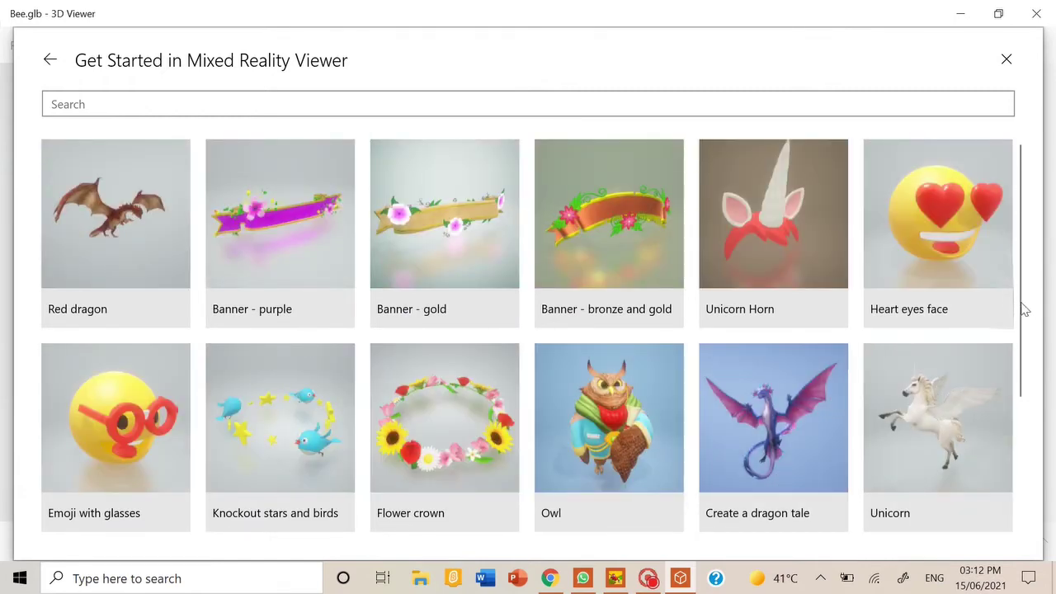
drag(1023, 308, 1008, 206)
click(51, 60)
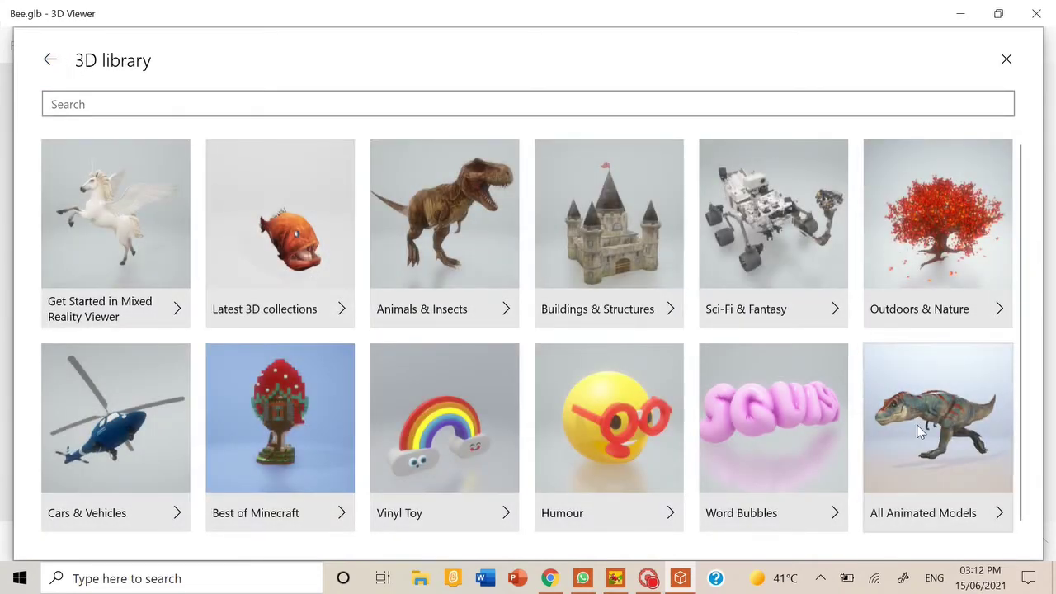
click(421, 255)
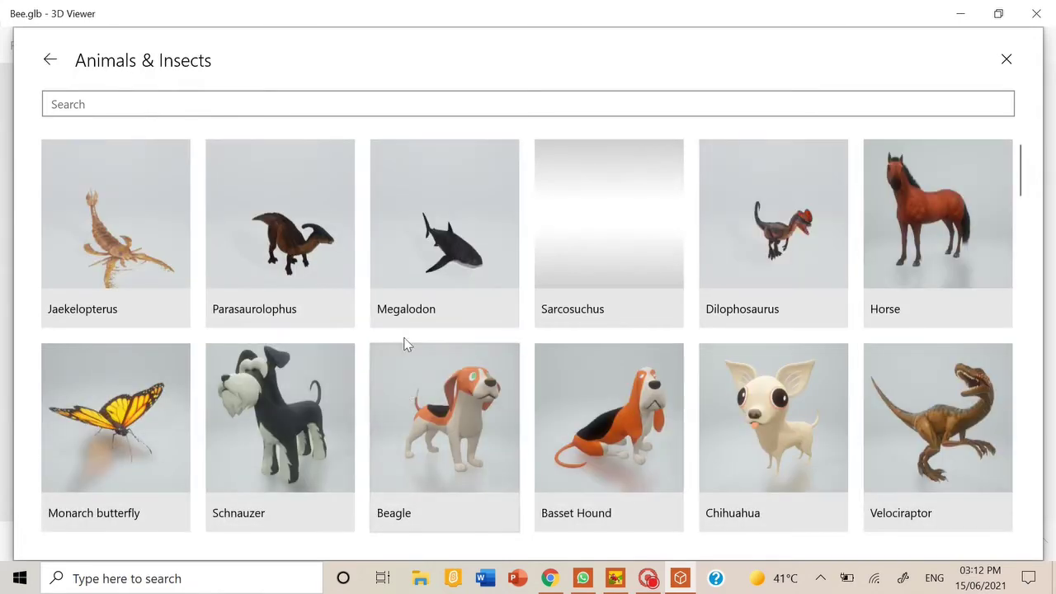
click(104, 430)
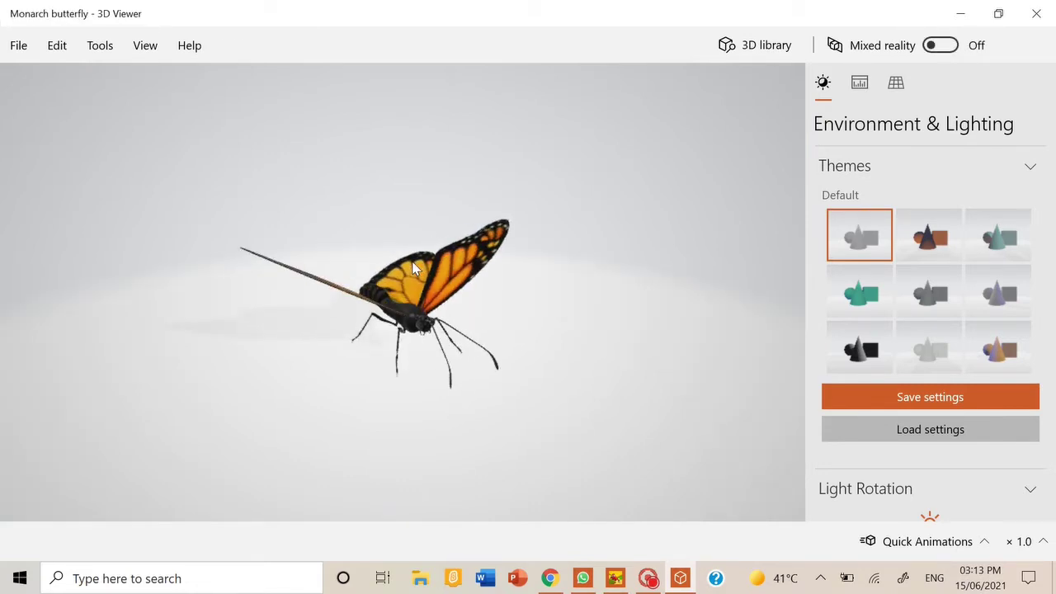
Step: Inspect the butterfly, save it to the Desktop as a GLTF Binary file named Monarch butterfly, and close 3D Viewer
drag(494, 313, 401, 333)
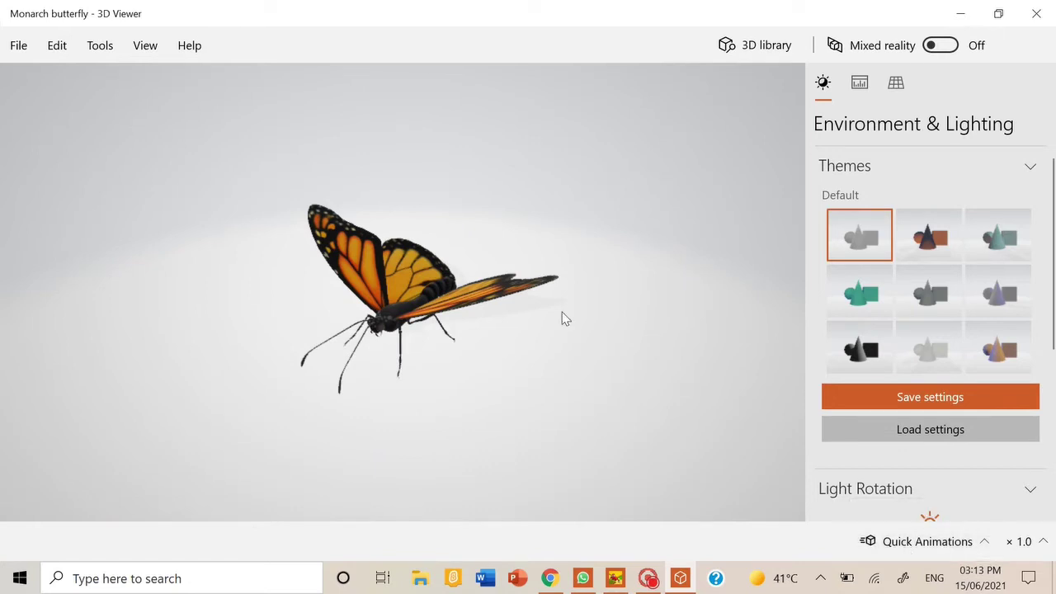
mouse_move(498, 283)
mouse_down()
mouse_move(552, 240)
mouse_move(549, 212)
mouse_move(544, 281)
mouse_move(343, 348)
mouse_move(361, 342)
mouse_move(328, 330)
mouse_move(355, 363)
mouse_move(525, 359)
mouse_move(573, 261)
mouse_move(547, 267)
mouse_move(552, 222)
mouse_move(602, 213)
mouse_up()
click(55, 45)
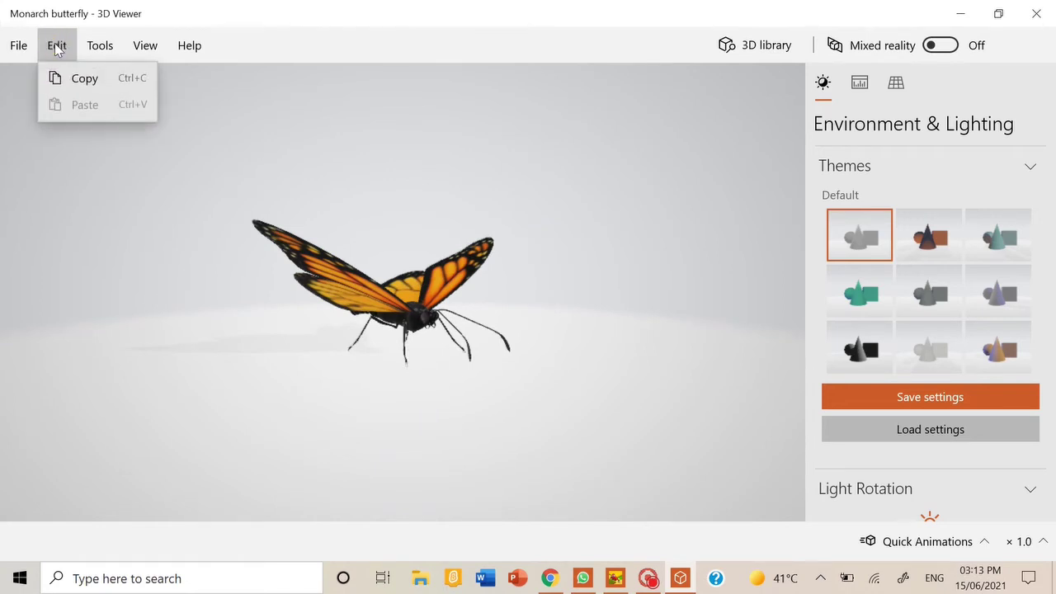
click(18, 47)
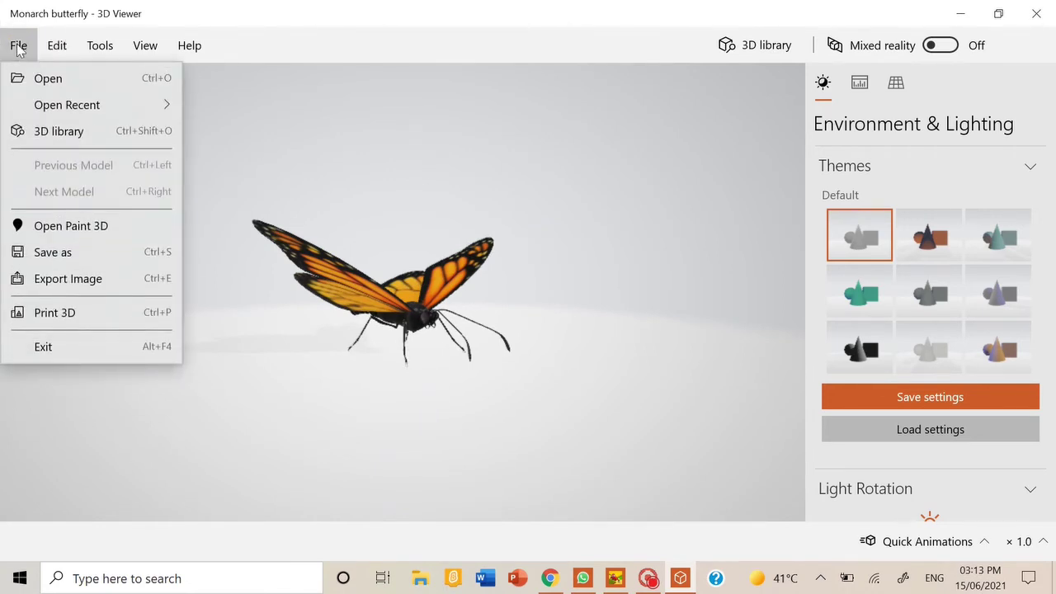
click(29, 257)
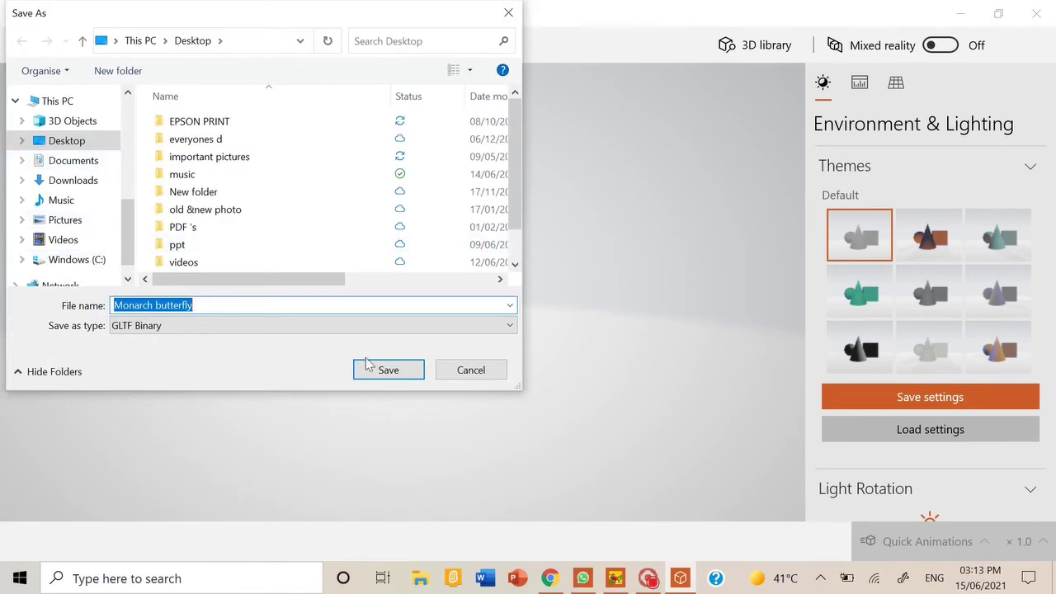
click(388, 370)
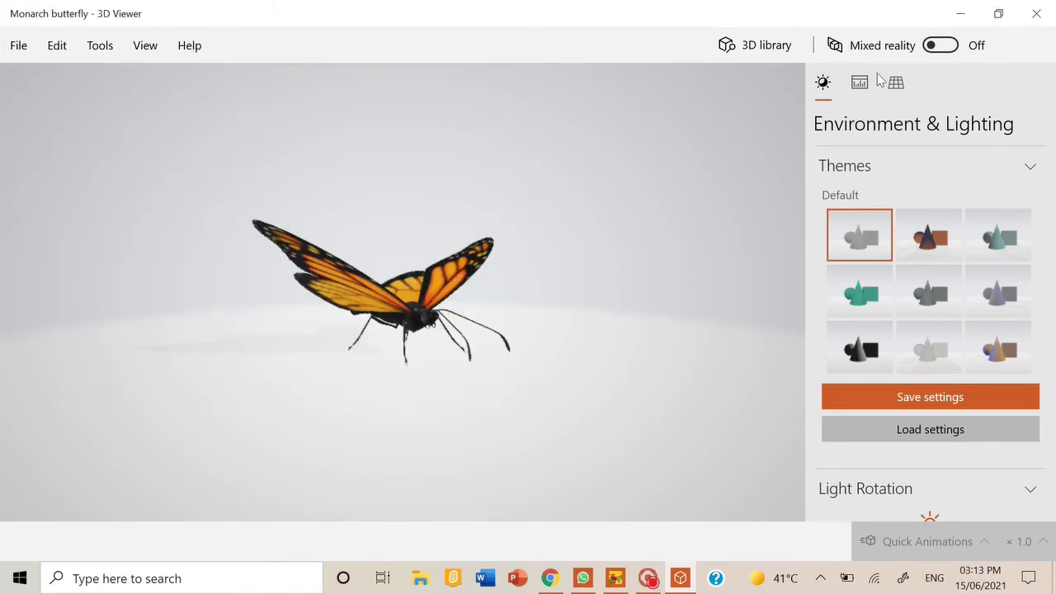
click(1037, 13)
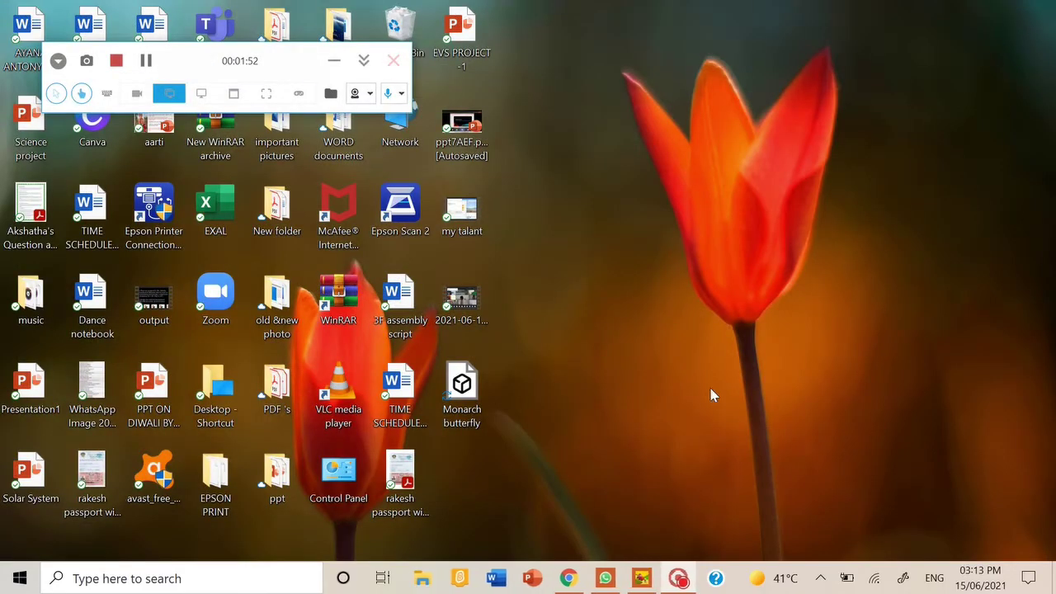
Step: Switch to PowerPoint, create a blank presentation and delete the title and subtitle placeholders from the first slide
click(532, 578)
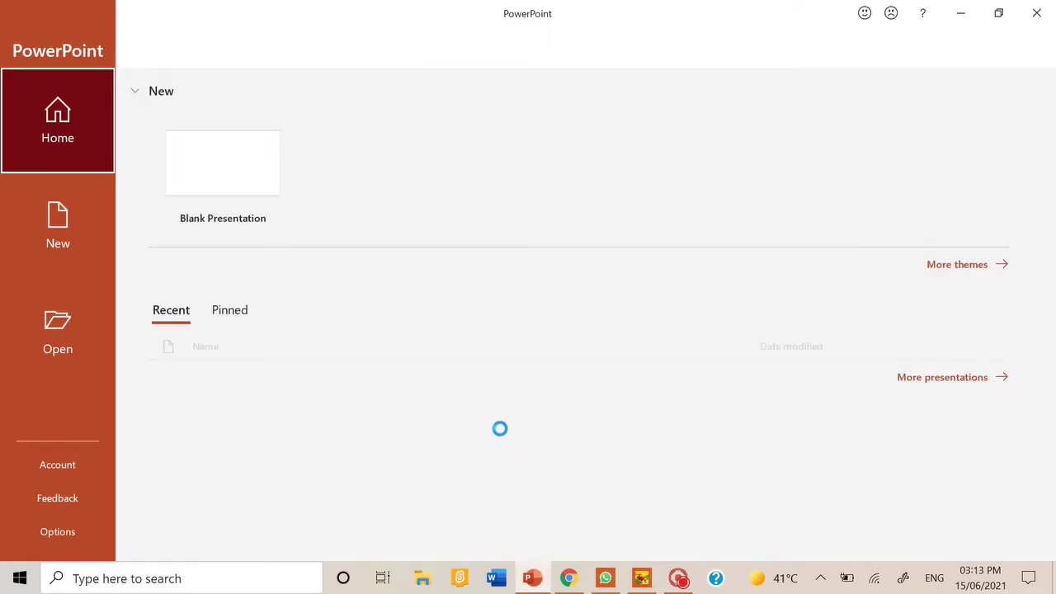
click(238, 155)
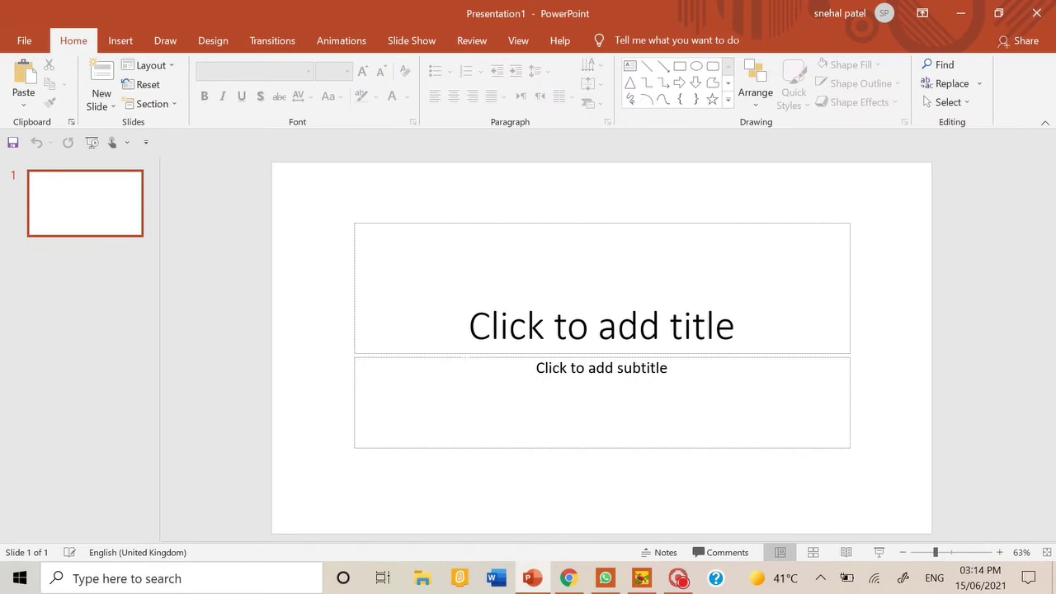
drag(333, 205, 876, 462)
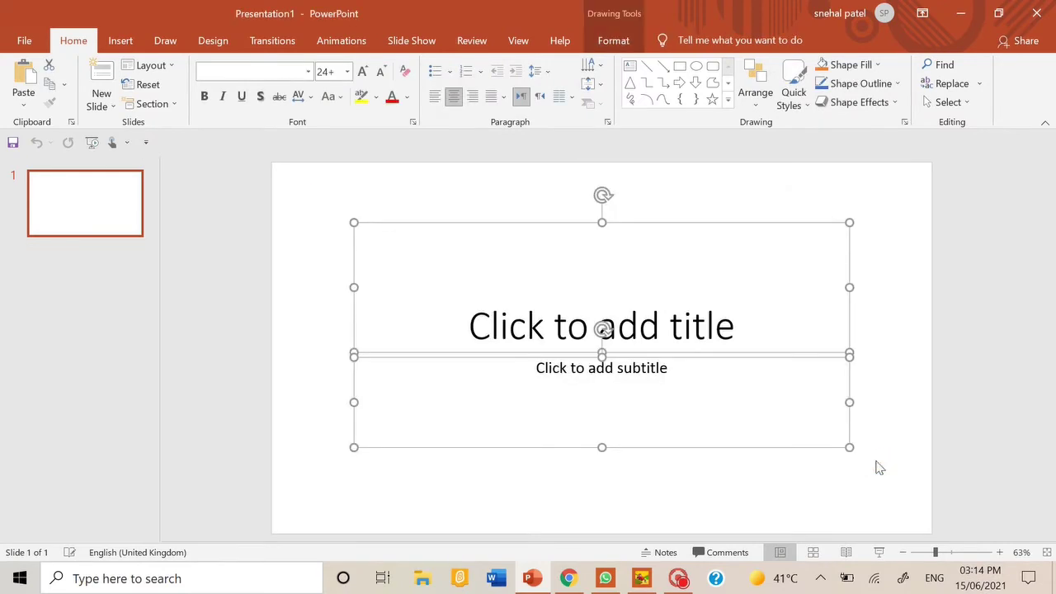
key(Delete)
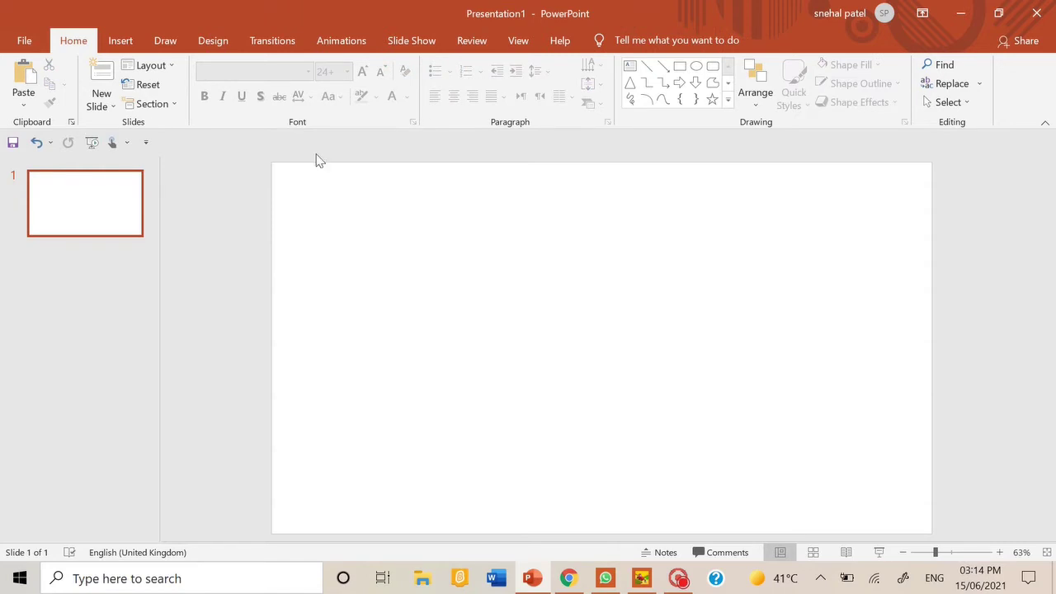
Step: Insert the Monarch butterfly 3D model from the Desktop onto the empty slide
click(120, 41)
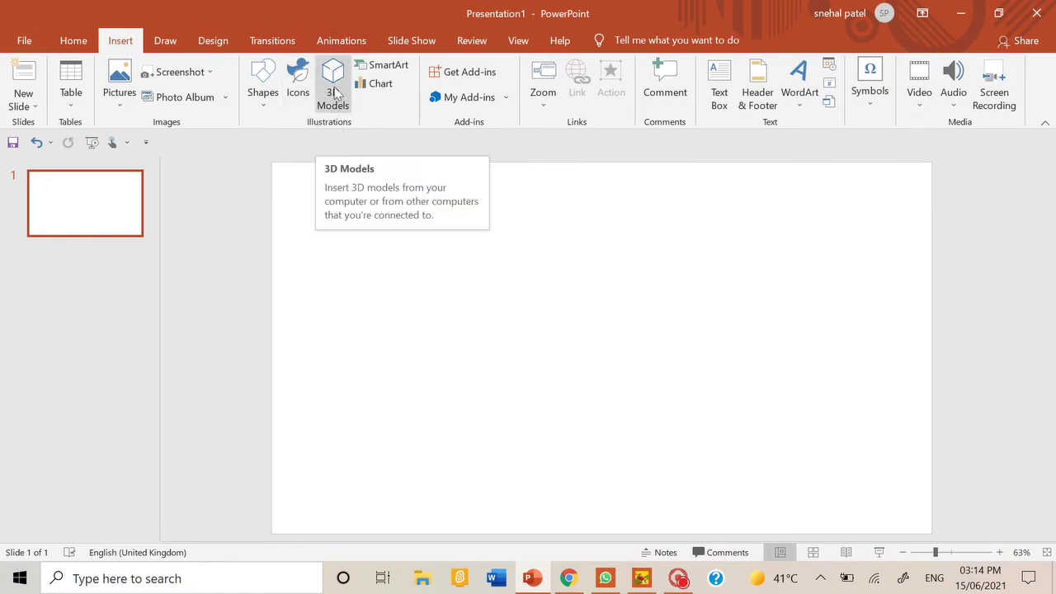
click(334, 92)
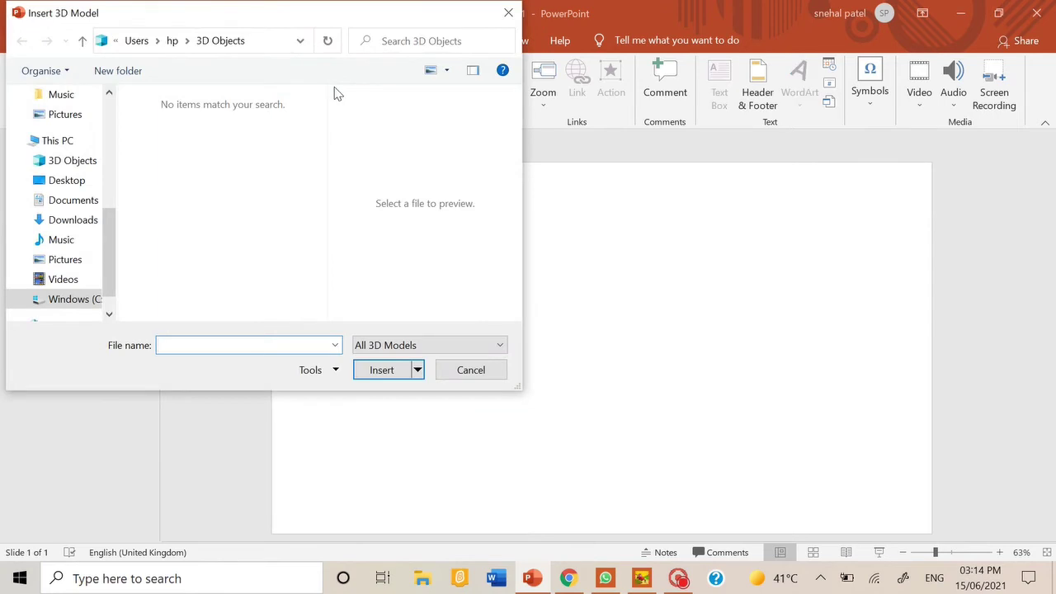
click(91, 179)
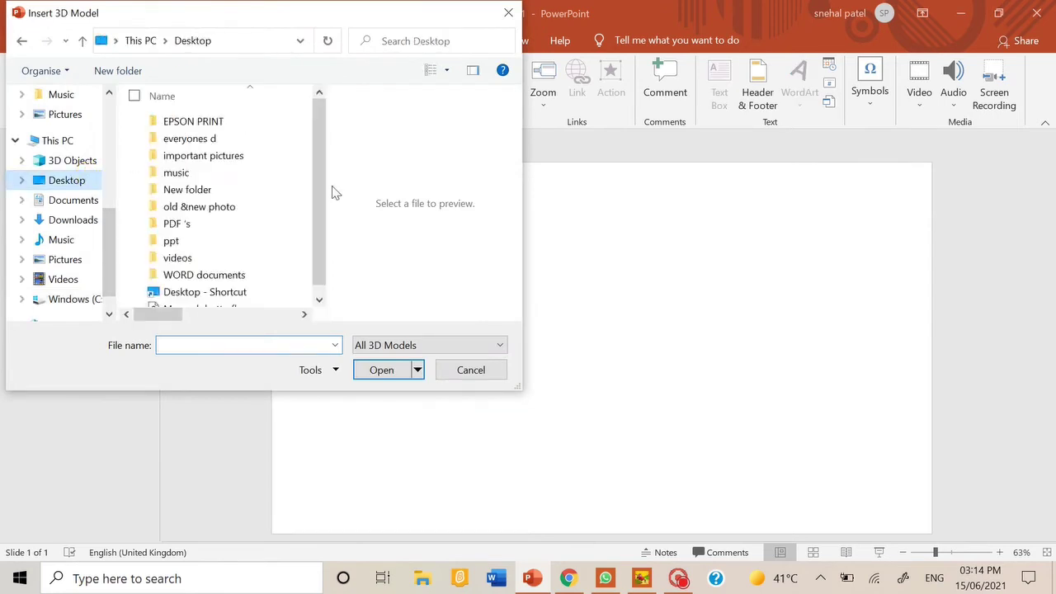
drag(316, 179, 320, 209)
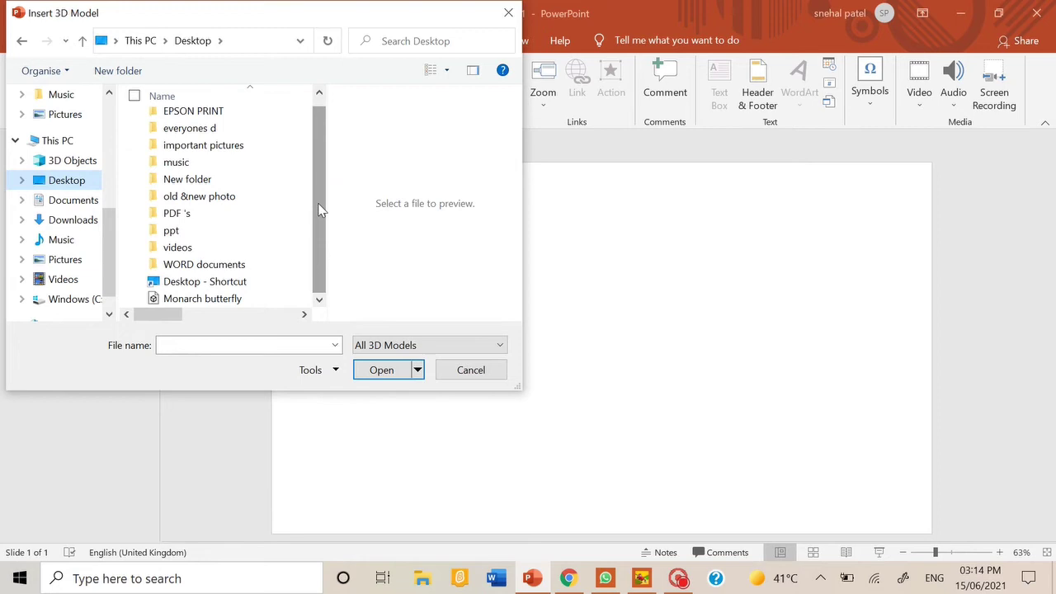
click(248, 299)
click(368, 373)
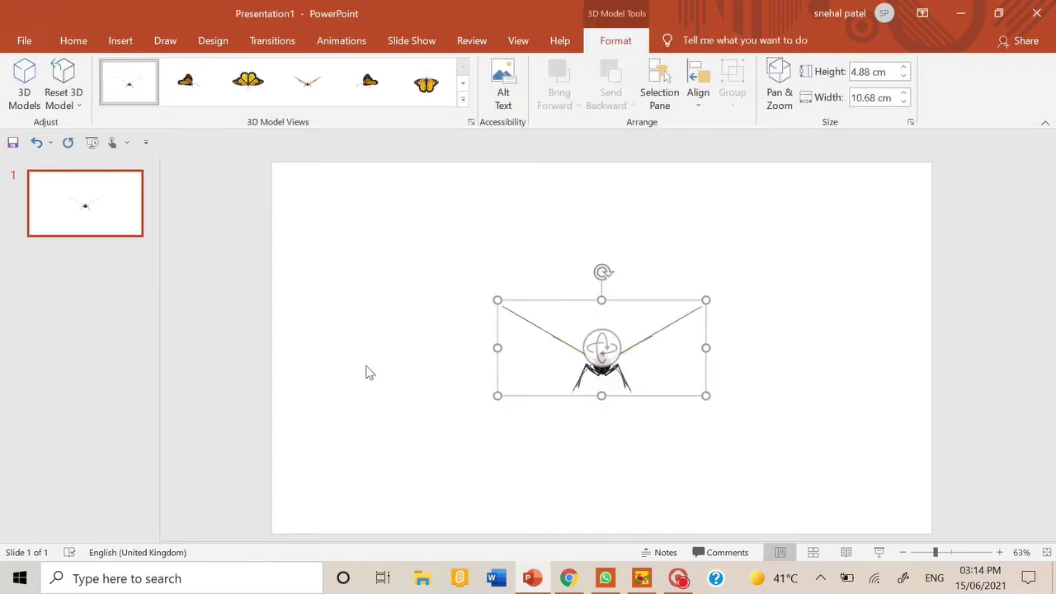
Step: Enlarge the butterfly model to about 14.18 cm wide and 7.14 cm high, and rotate it in 3D to an angled view
drag(702, 396, 773, 438)
mouse_move(747, 405)
mouse_down()
mouse_move(654, 339)
mouse_move(757, 394)
mouse_up()
click(634, 392)
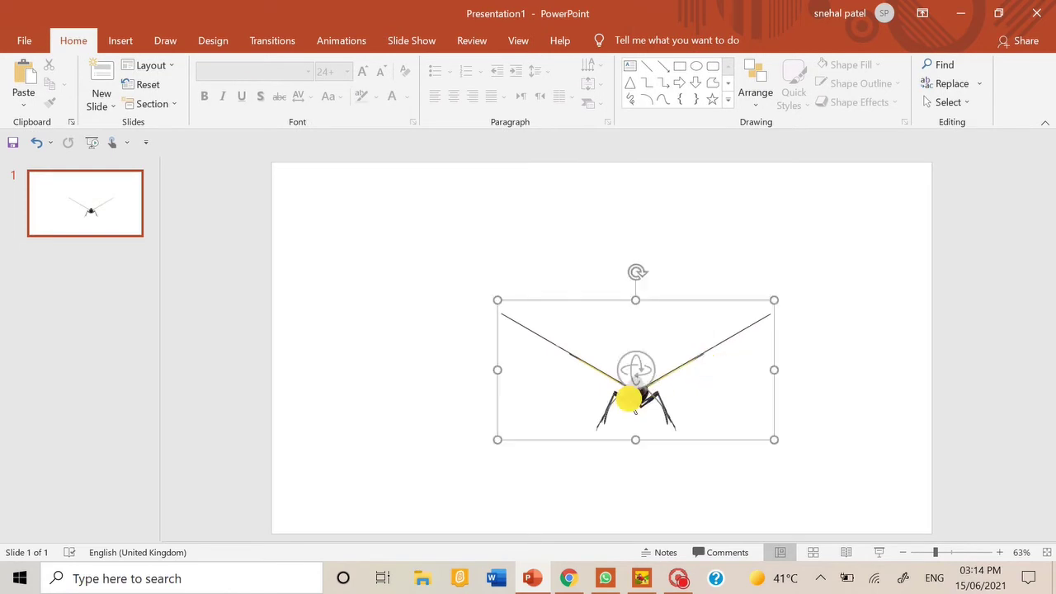
click(645, 422)
click(632, 391)
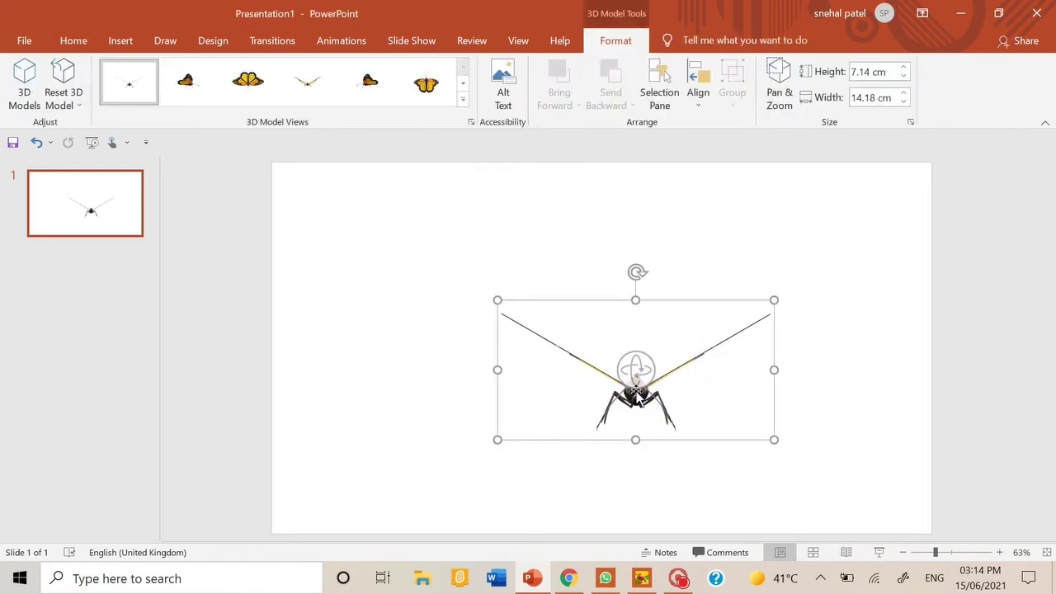
drag(633, 374, 757, 376)
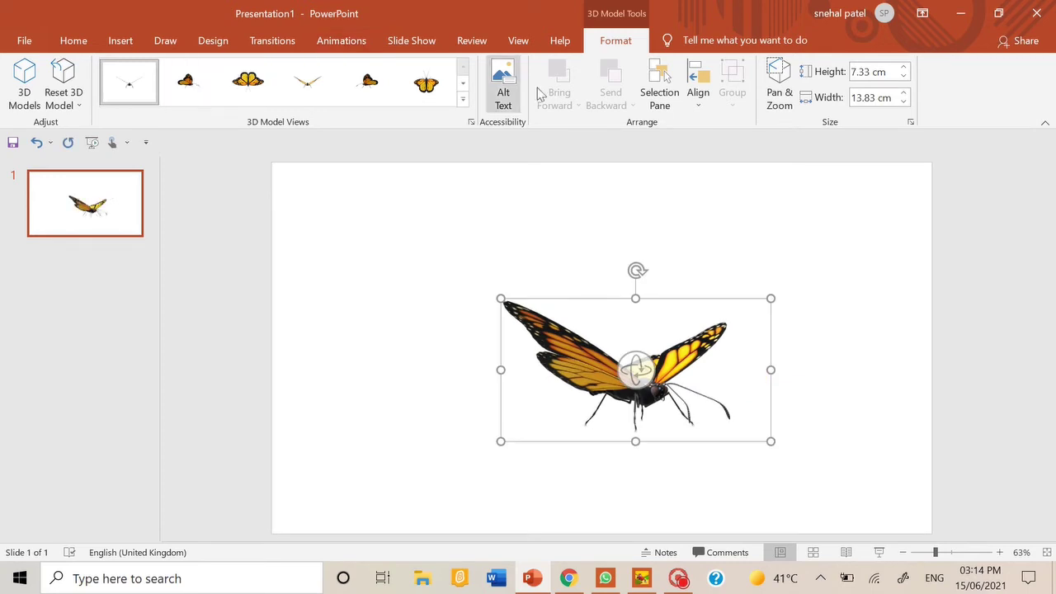
Step: Apply the Right 3D model view to the butterfly and move it to the slide's upper-right corner
click(463, 102)
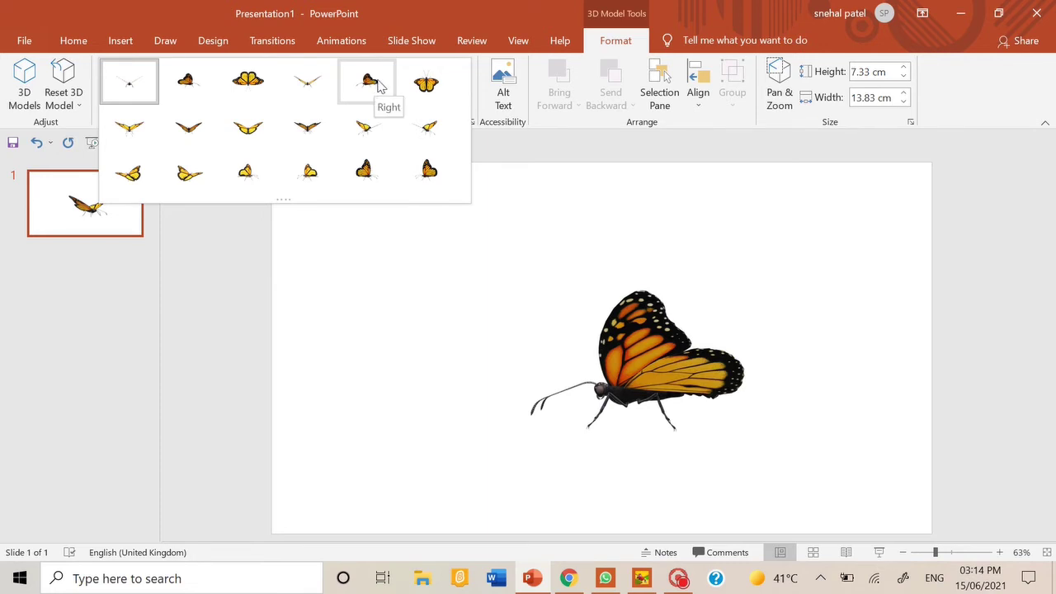
click(377, 82)
drag(676, 352, 823, 272)
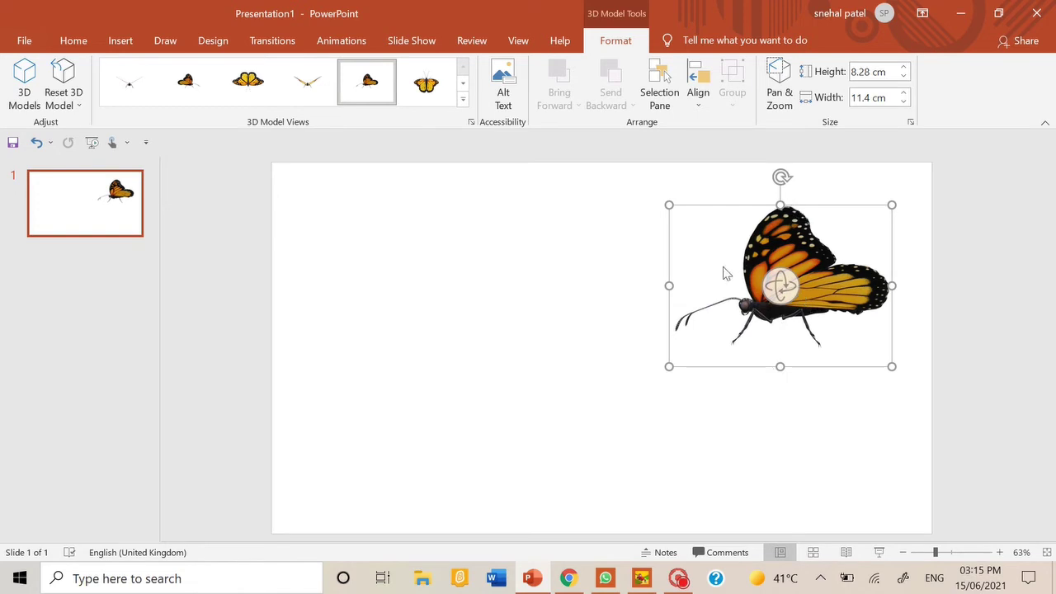
Step: Try the Turntable, Swing, Jump & Turn and Leave animations on the butterfly model
click(333, 45)
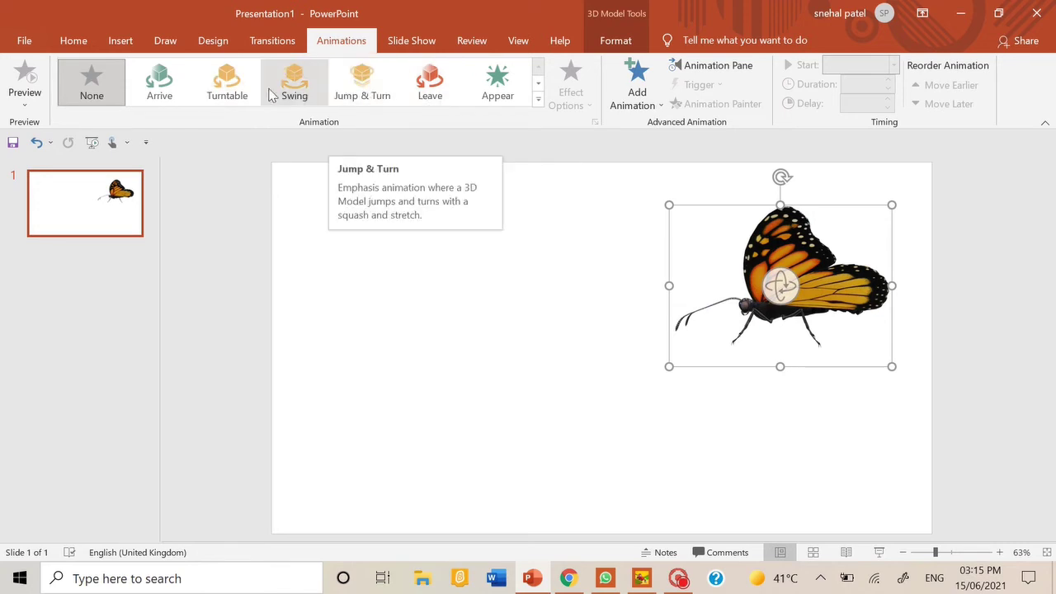
click(227, 87)
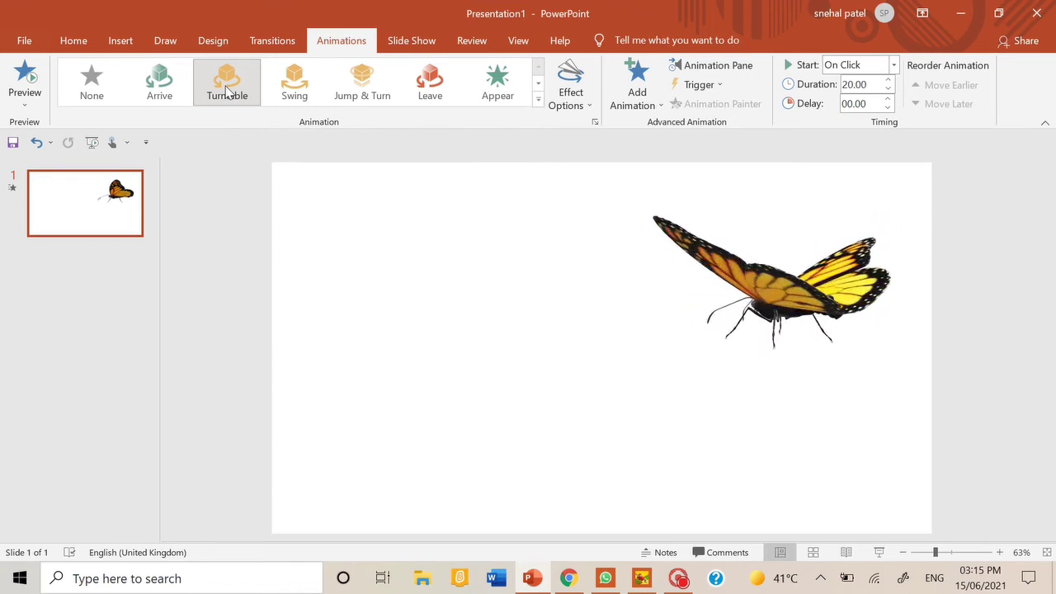
click(292, 92)
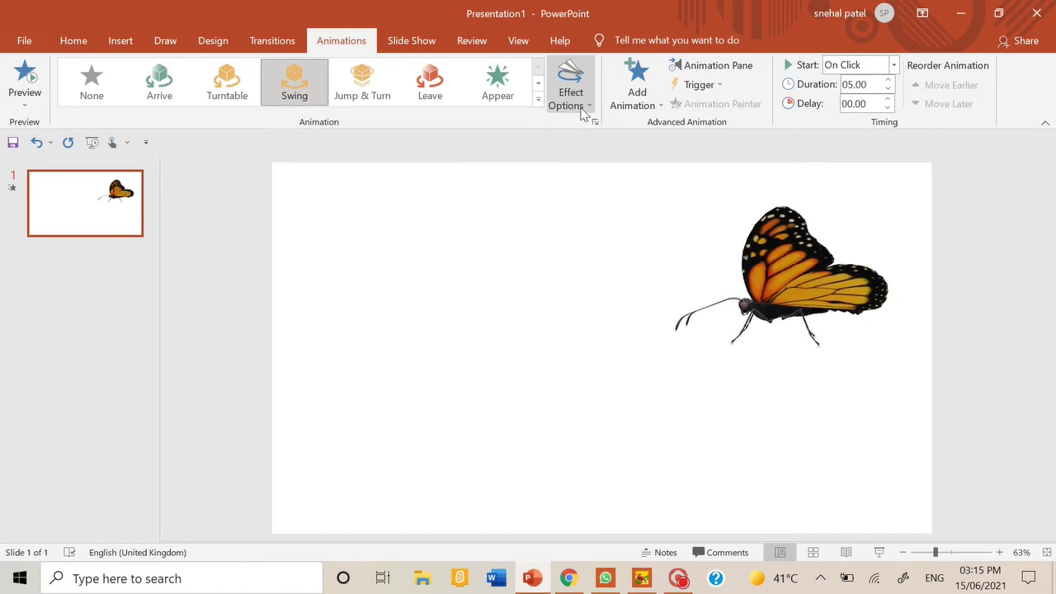
click(364, 95)
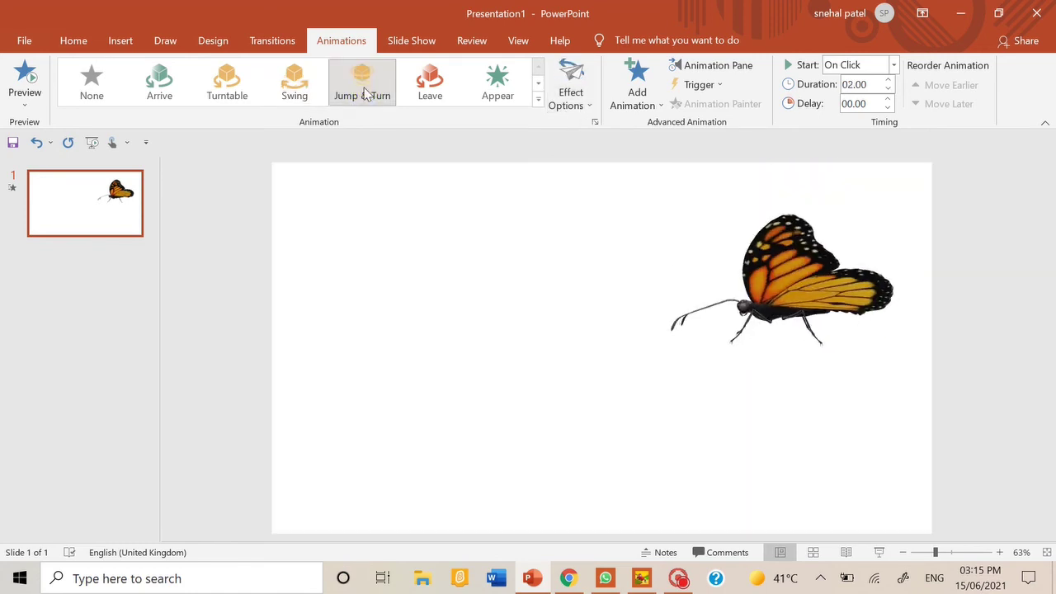
click(430, 82)
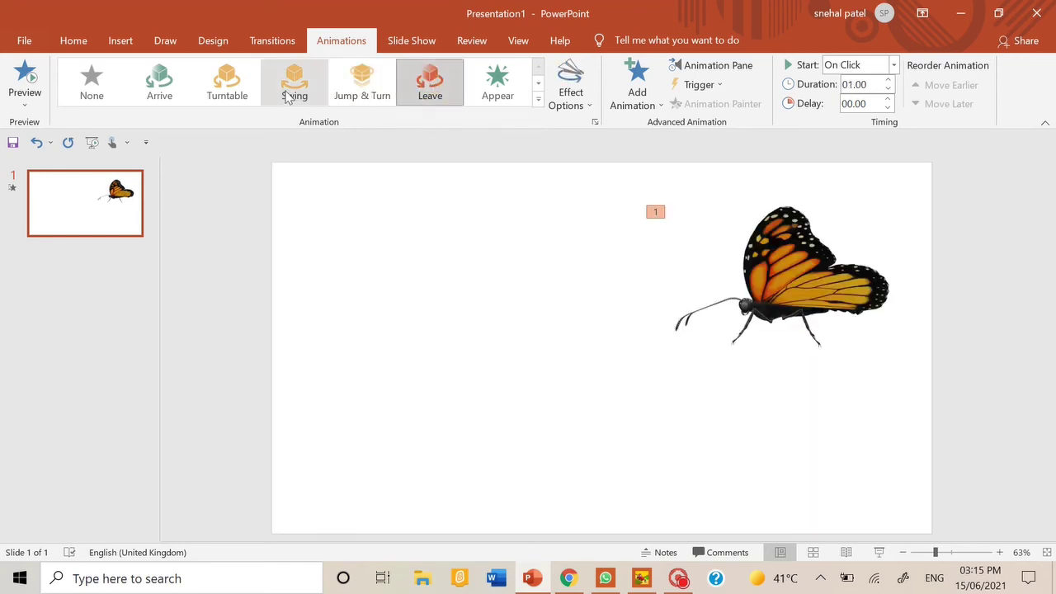
Step: Apply the Turntable animation to the butterfly, play the slide show and return to the editing view
click(237, 95)
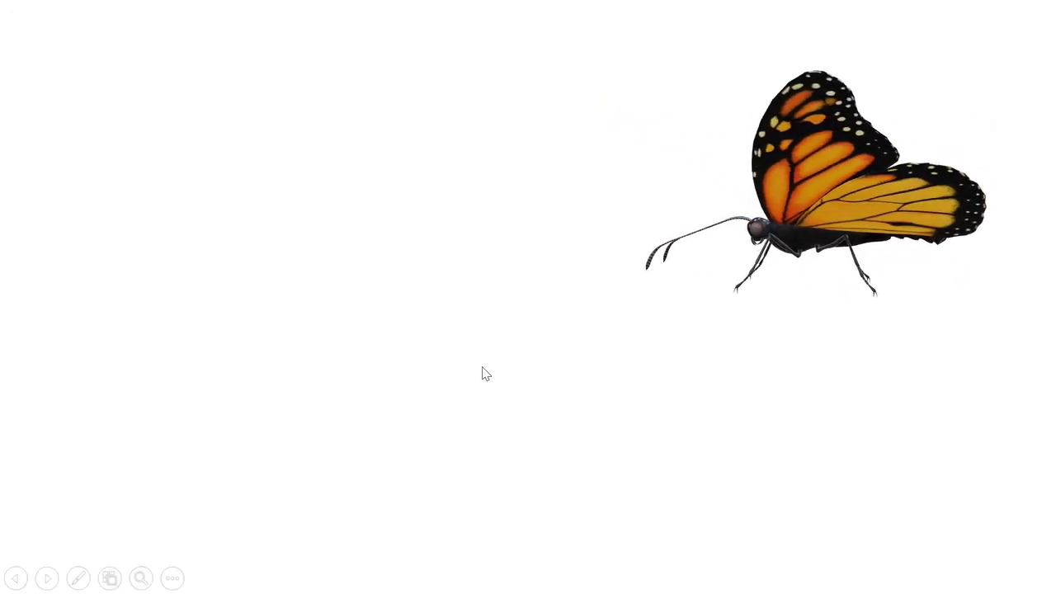
click(486, 374)
click(486, 374)
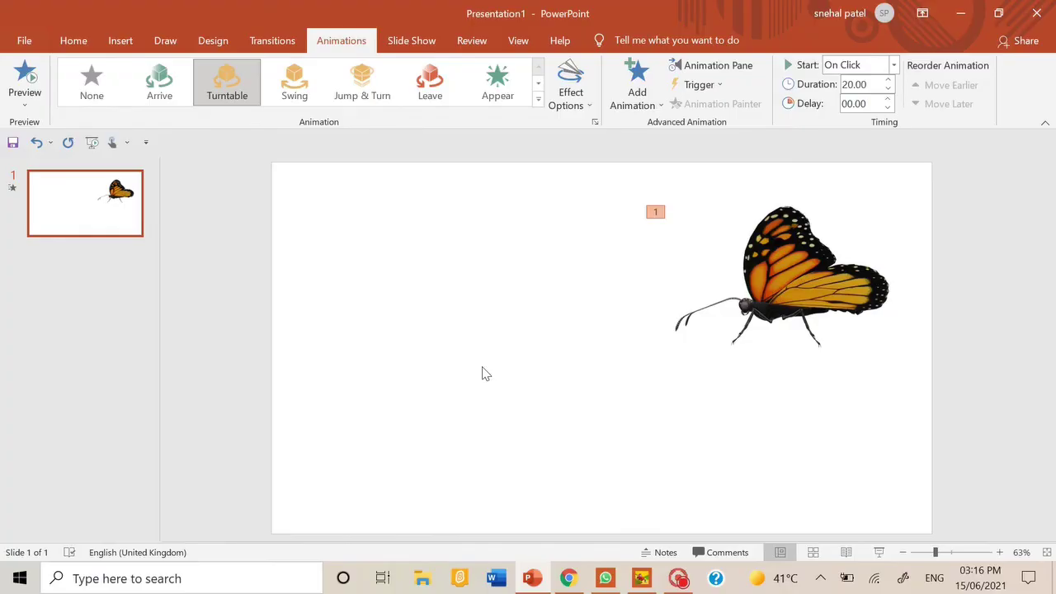
mouse_move(119, 60)
click(110, 245)
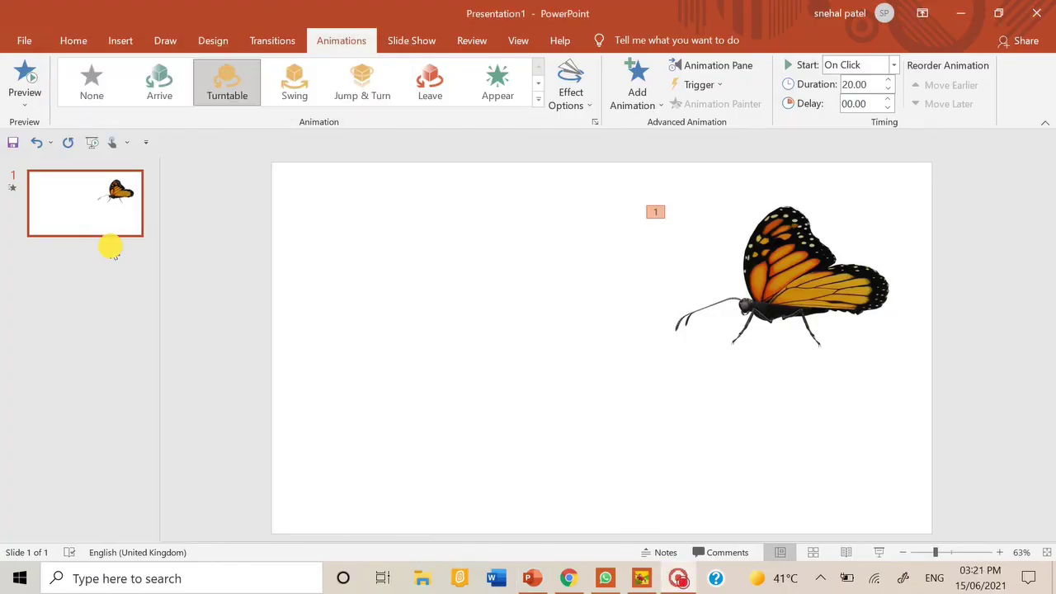